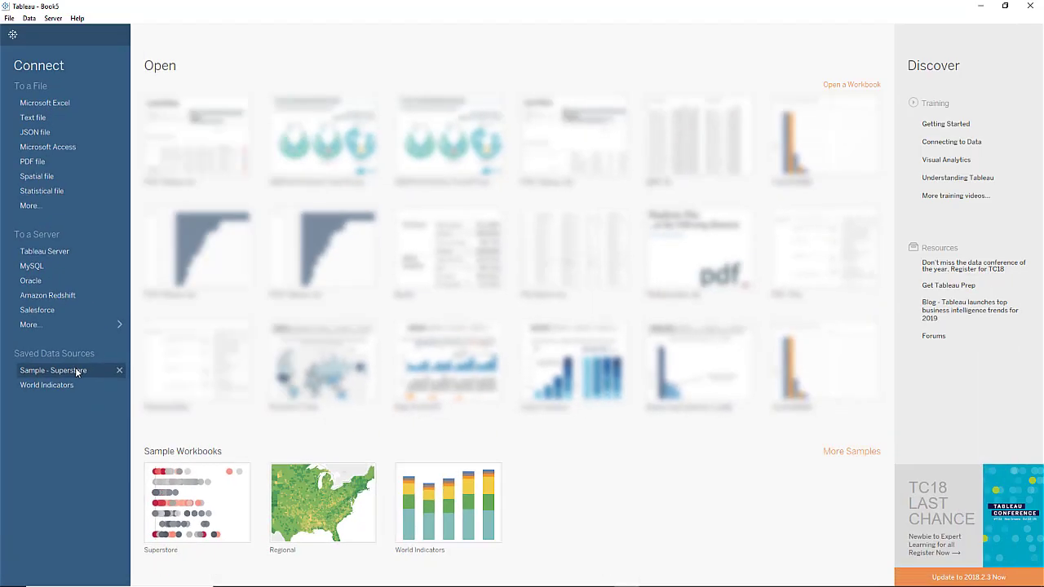
On a new sheet, put continuous DAY(Order Date) on Columns and Region on Rows.
click(75, 371)
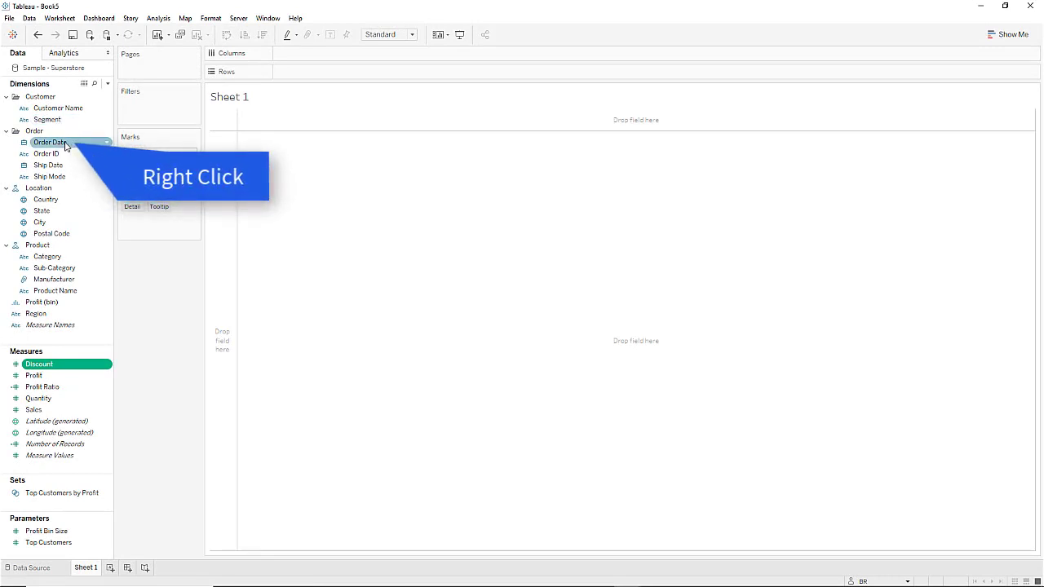
mouse_move(65, 146)
mouse_down()
mouse_move(143, 139)
mouse_move(314, 58)
mouse_up()
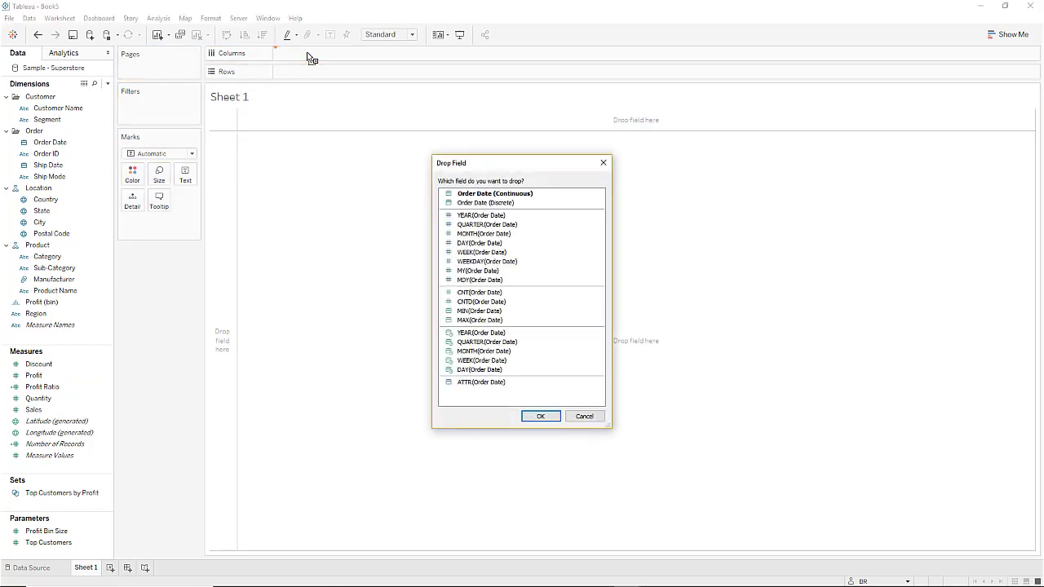
double_click(487, 372)
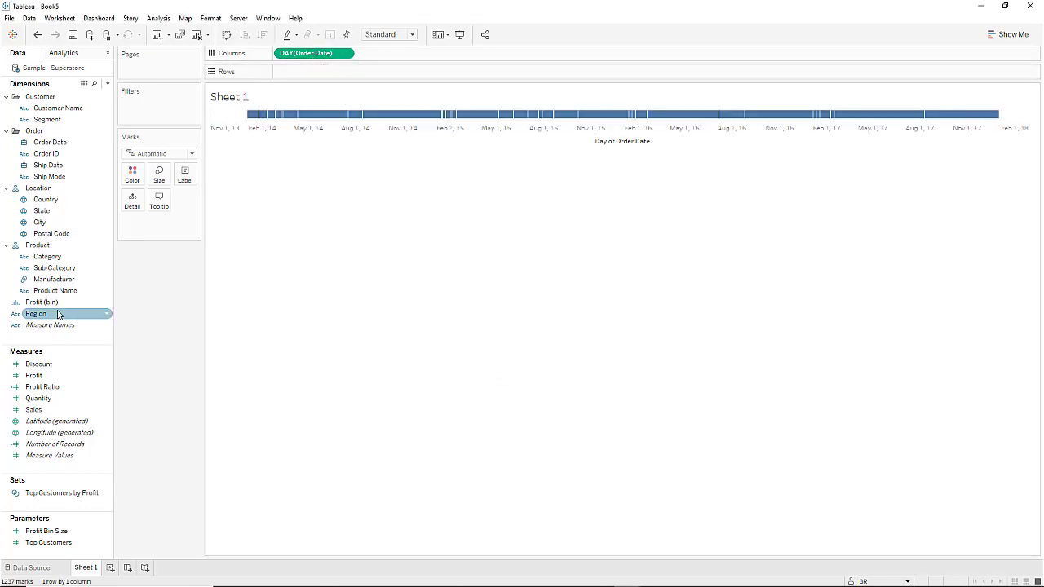
drag(58, 313, 371, 78)
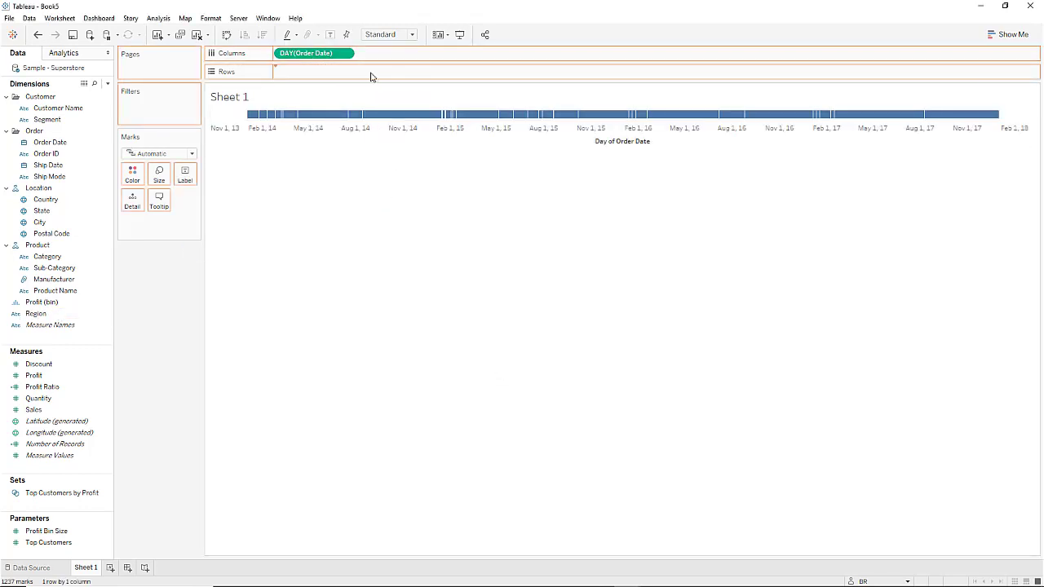
Set the Order Date axis major tick marks to Fixed, every 1 Quarter.
right_click(395, 174)
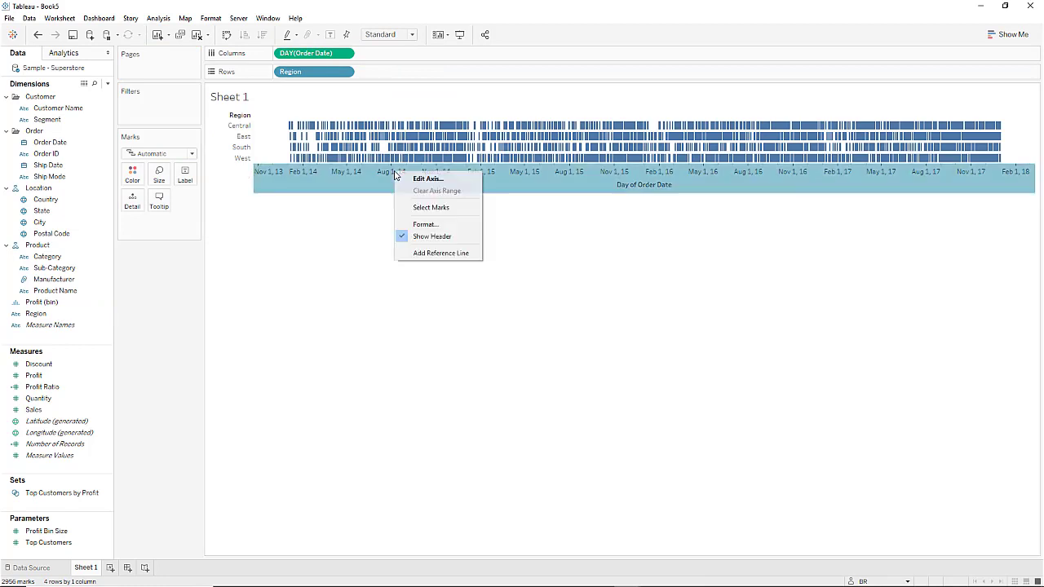
click(425, 223)
click(90, 121)
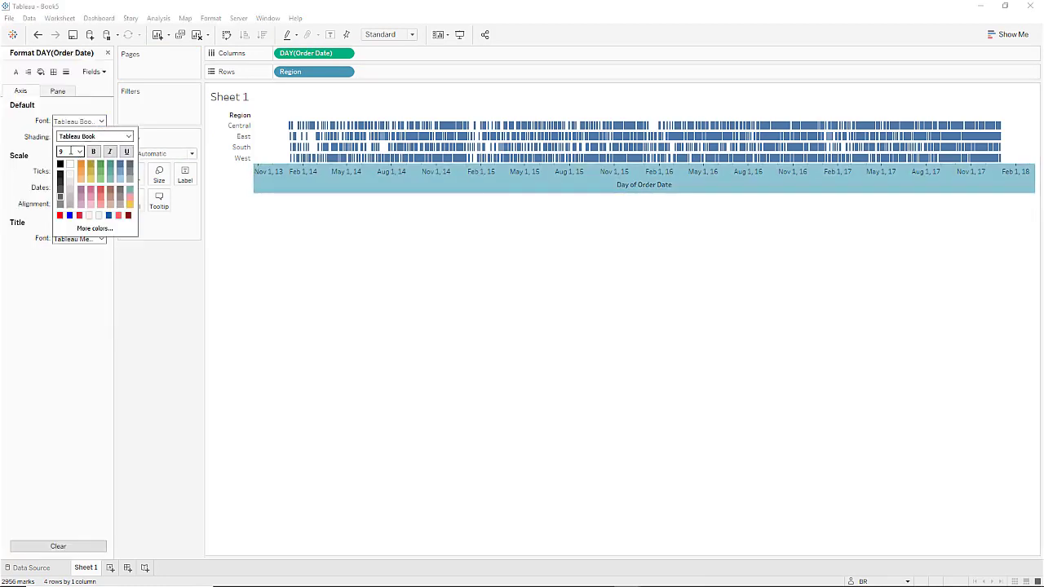
click(392, 196)
double_click(366, 184)
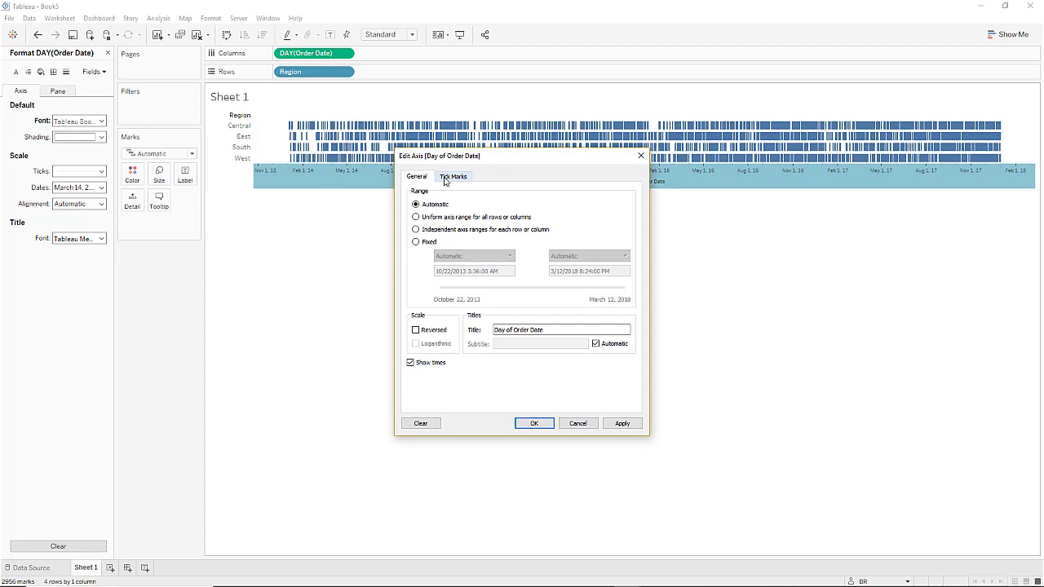
click(452, 176)
click(416, 216)
click(625, 205)
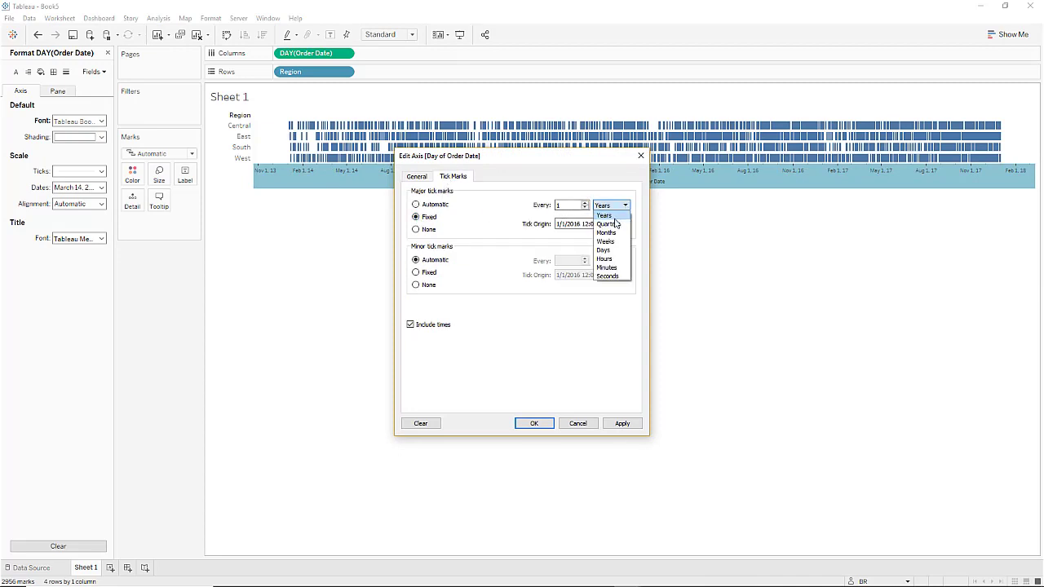
click(617, 223)
click(623, 424)
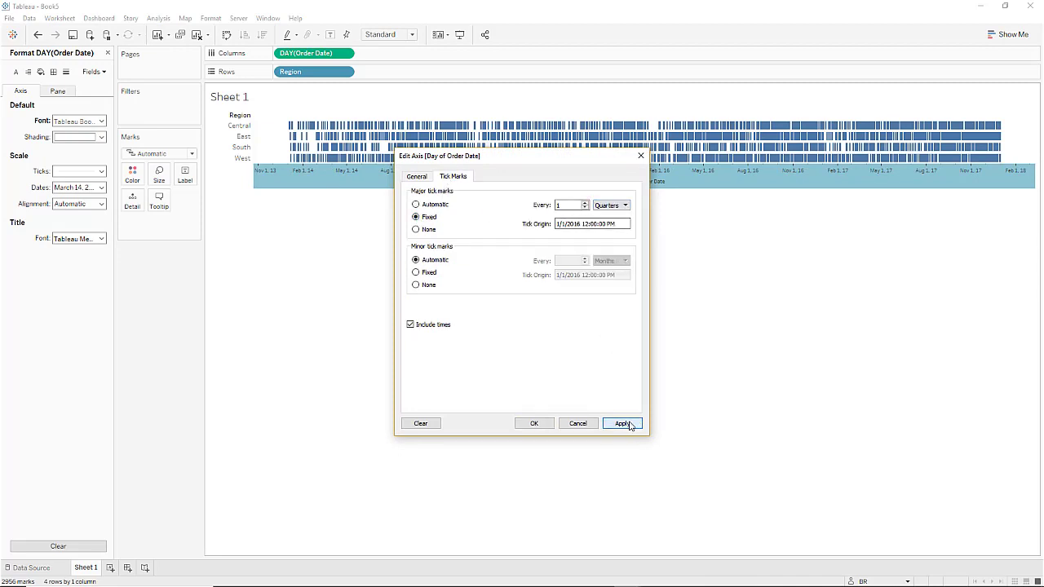
click(545, 425)
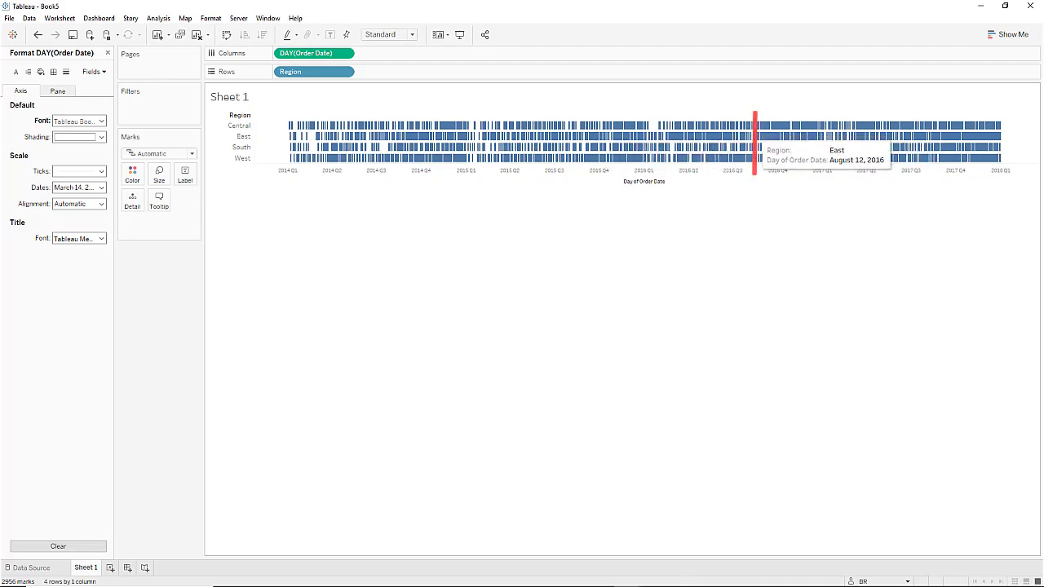
Close the Format pane and create a calculated field named Today with formula TODAY().
click(106, 52)
click(109, 84)
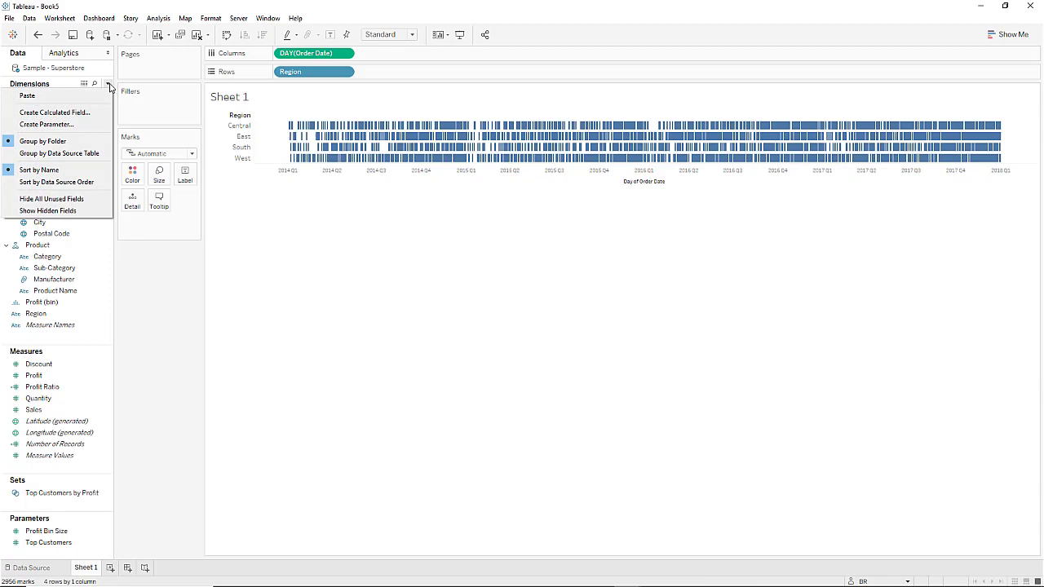
click(96, 113)
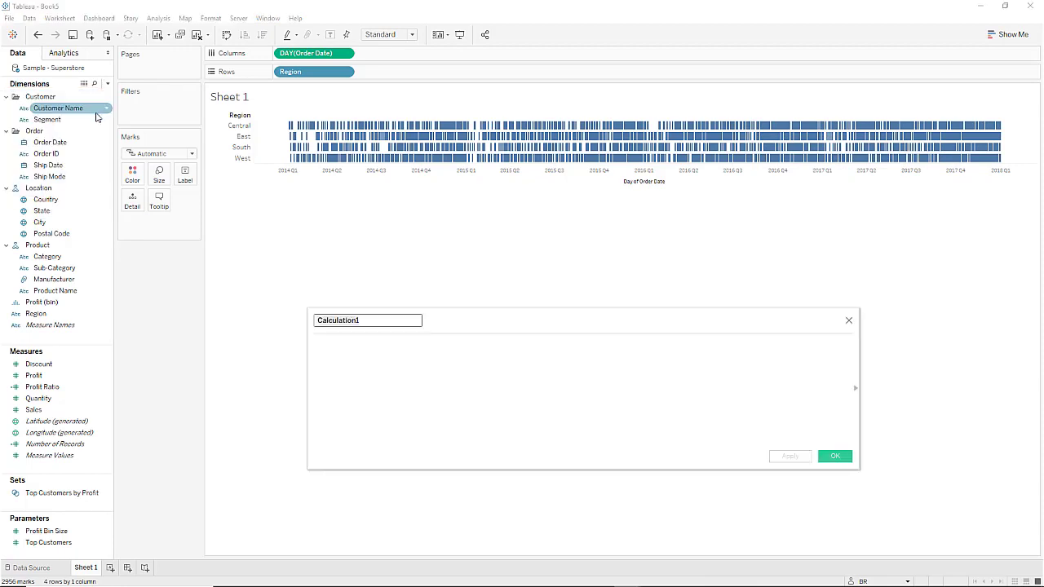
text(Today)
key(Tab)
text(T)
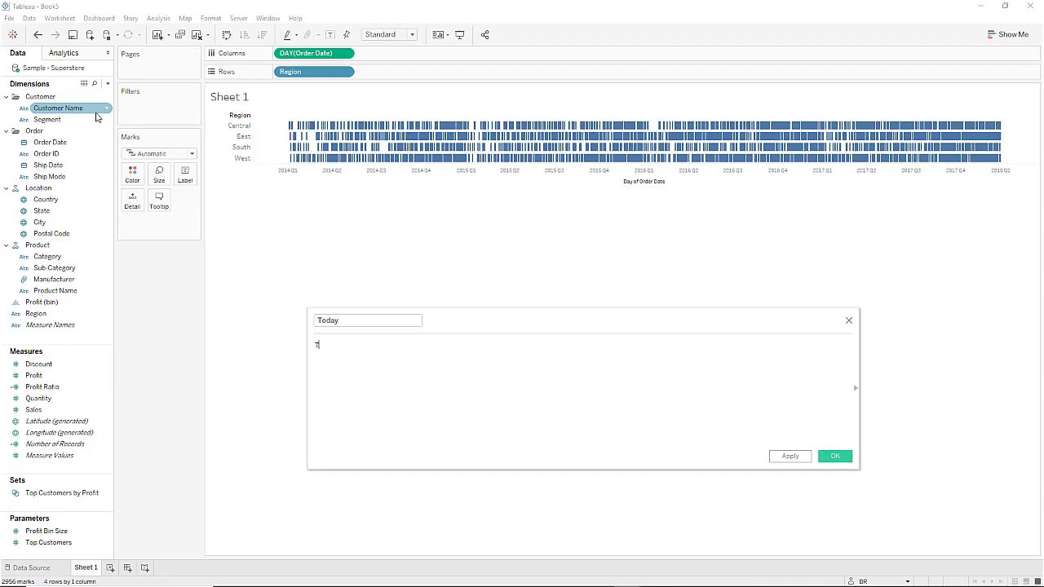
text(od)
key(Return)
text())
click(833, 456)
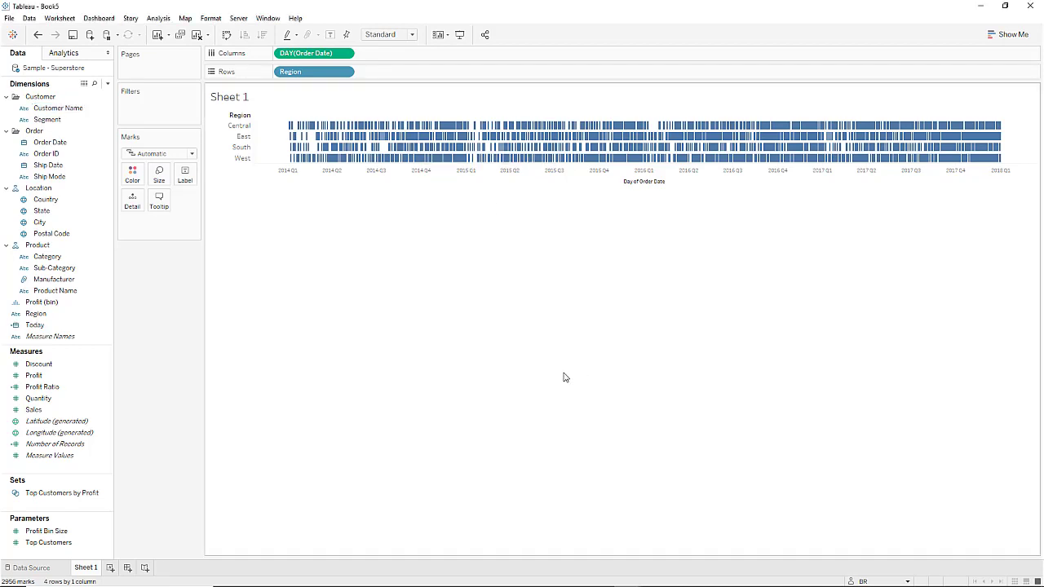
Convert the Today calculated field from discrete to continuous.
right_click(52, 326)
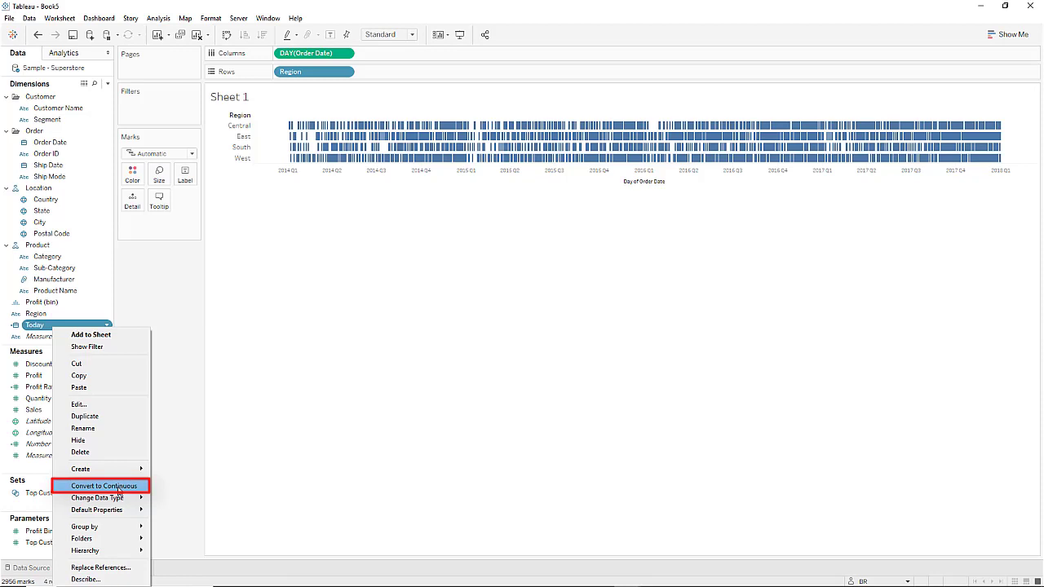
click(119, 487)
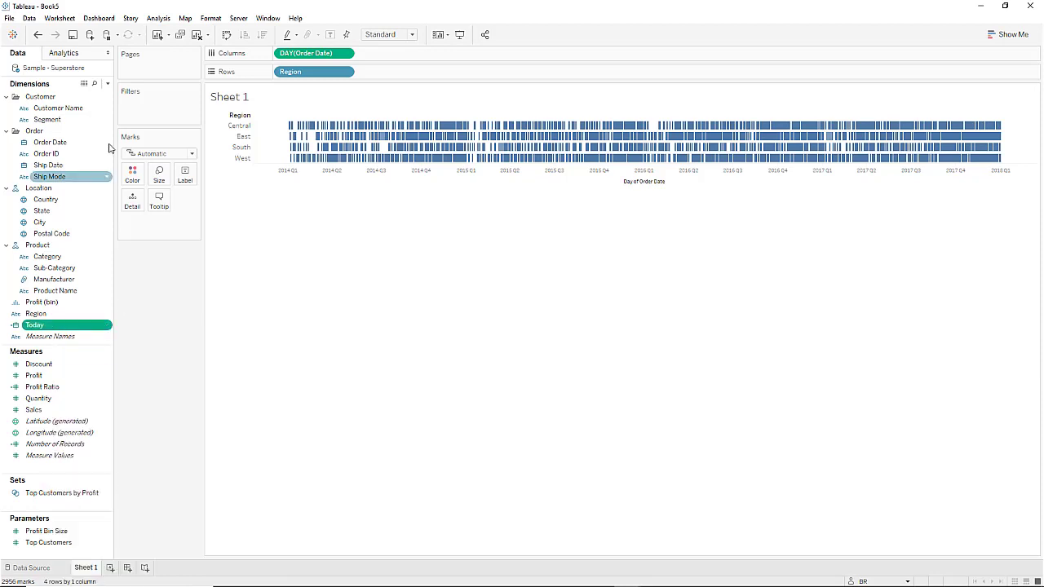
Start a new parameter named SubtractDays with Integer data type and current value 365.
click(108, 84)
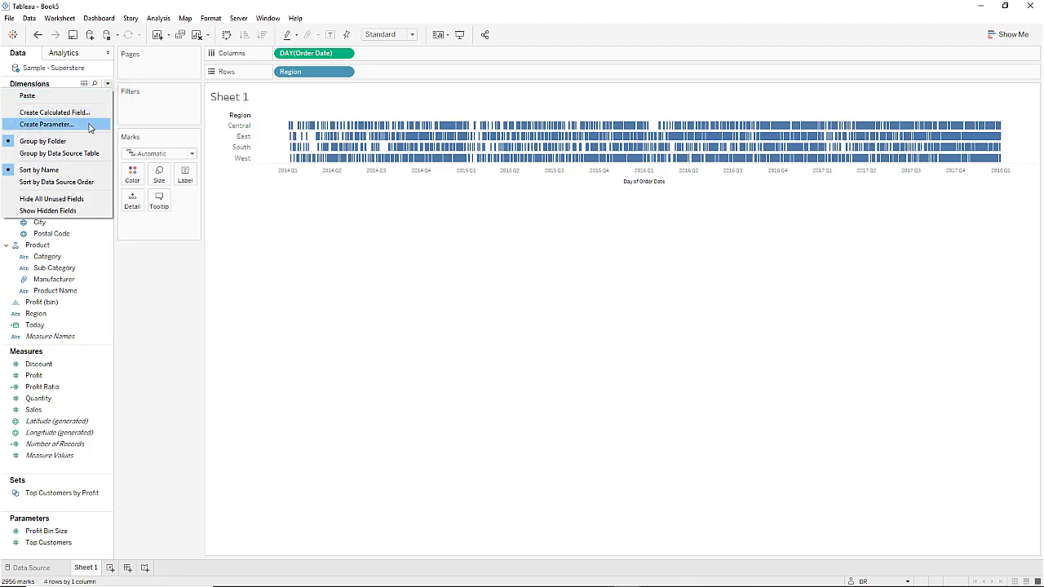
click(89, 126)
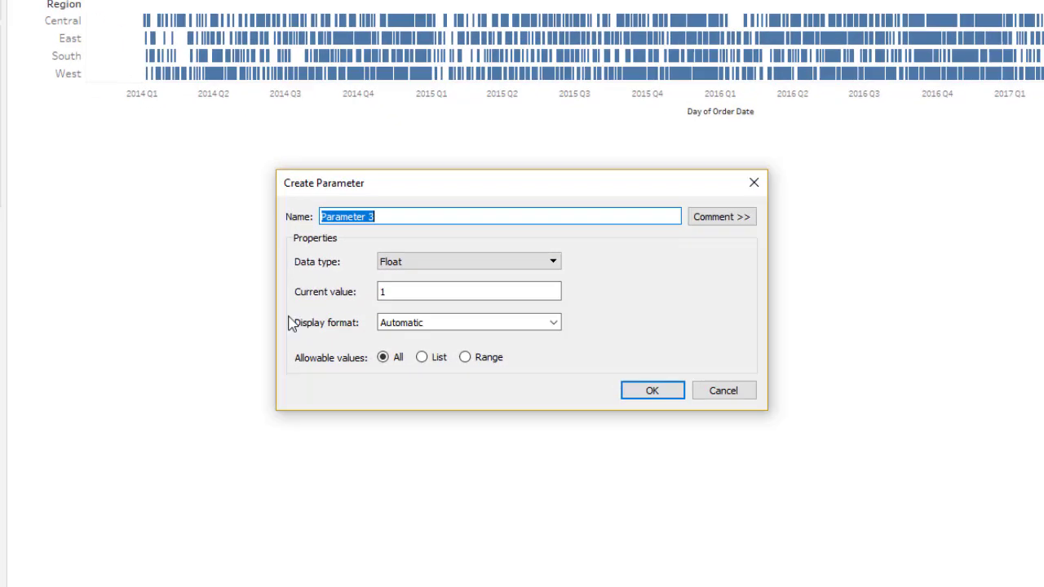
text(SubtractDays)
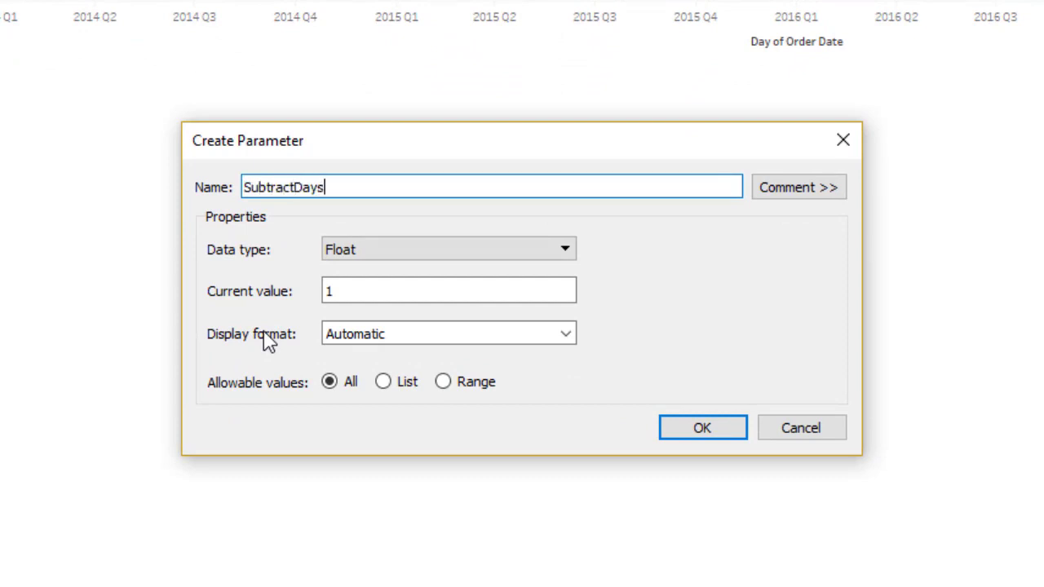
key(Tab)
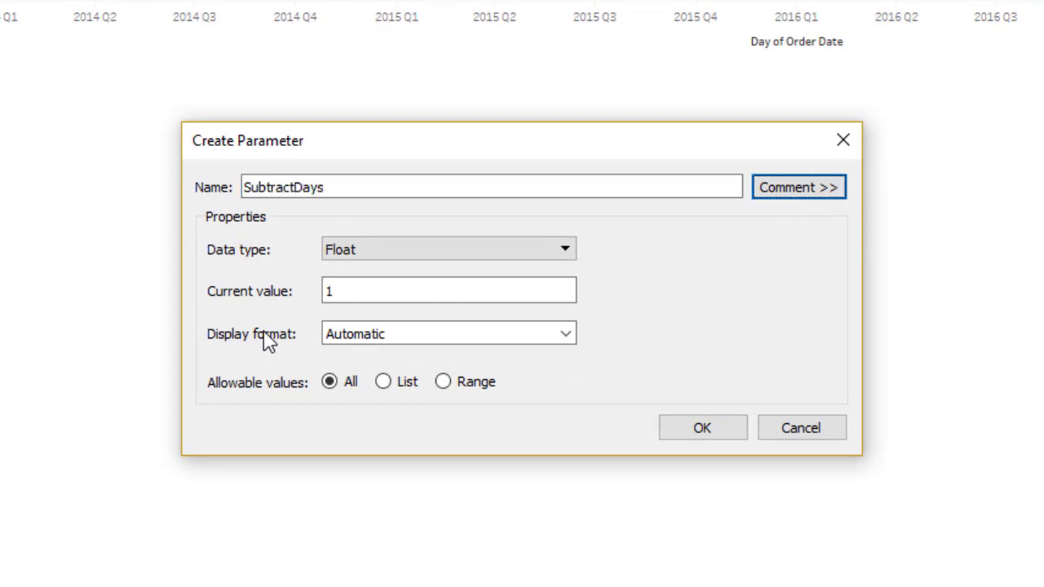
click(419, 254)
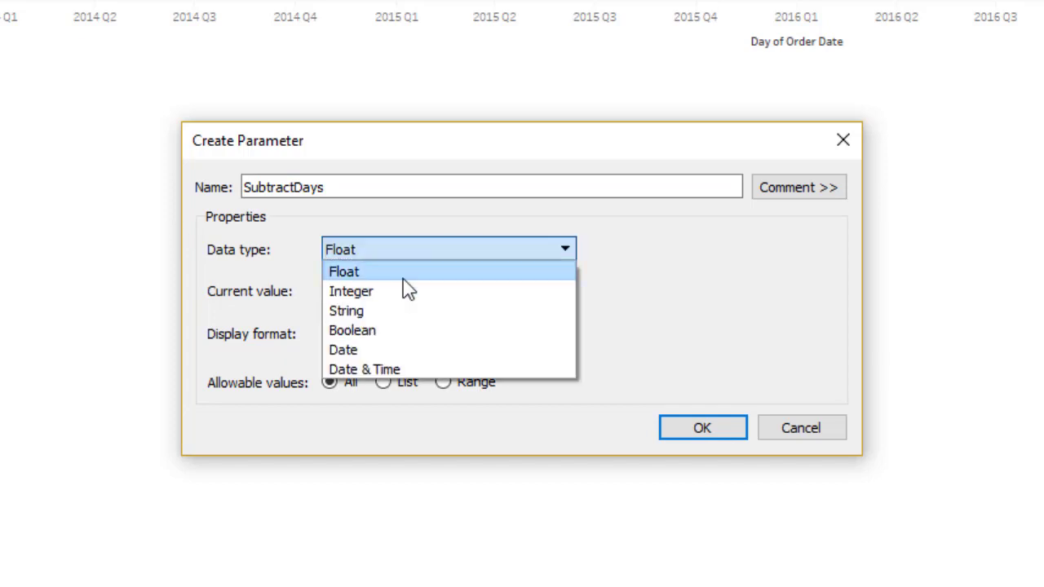
click(382, 295)
click(382, 289)
double_click(382, 289)
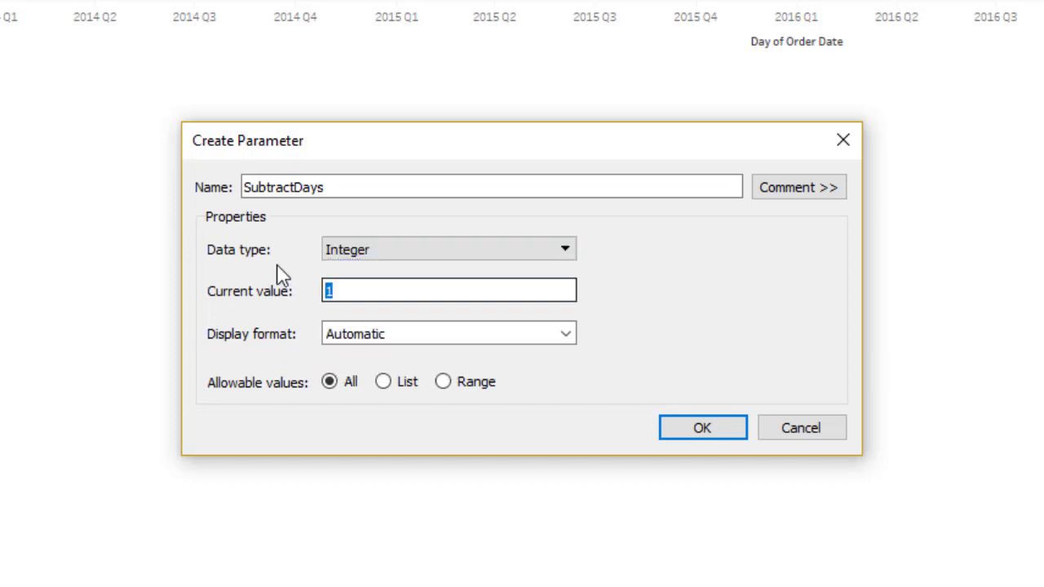
text(365)
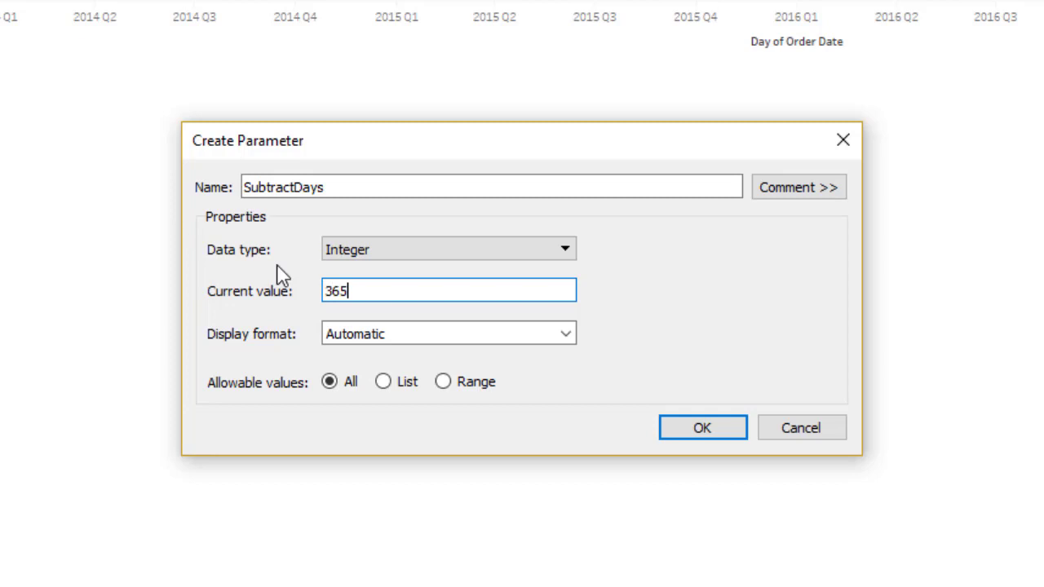
key(Tab)
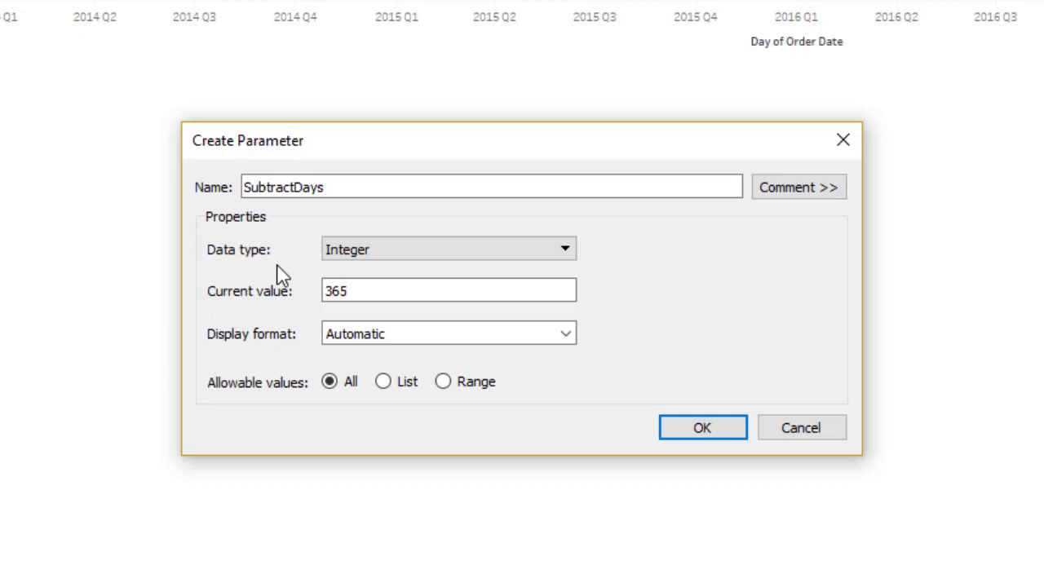
Set the parameter's display format to Number (Standard) and create it.
click(519, 339)
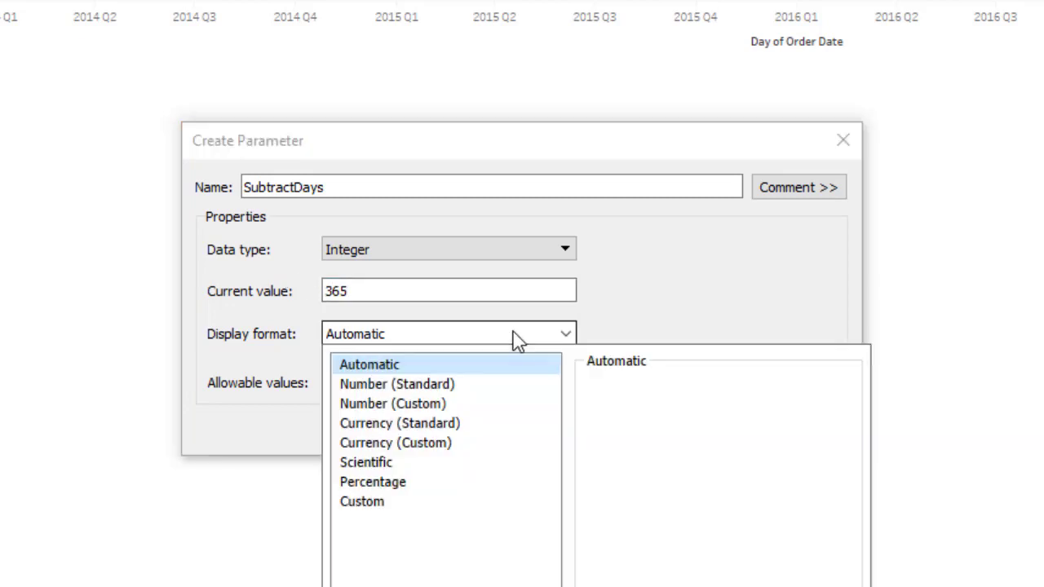
click(432, 390)
click(677, 302)
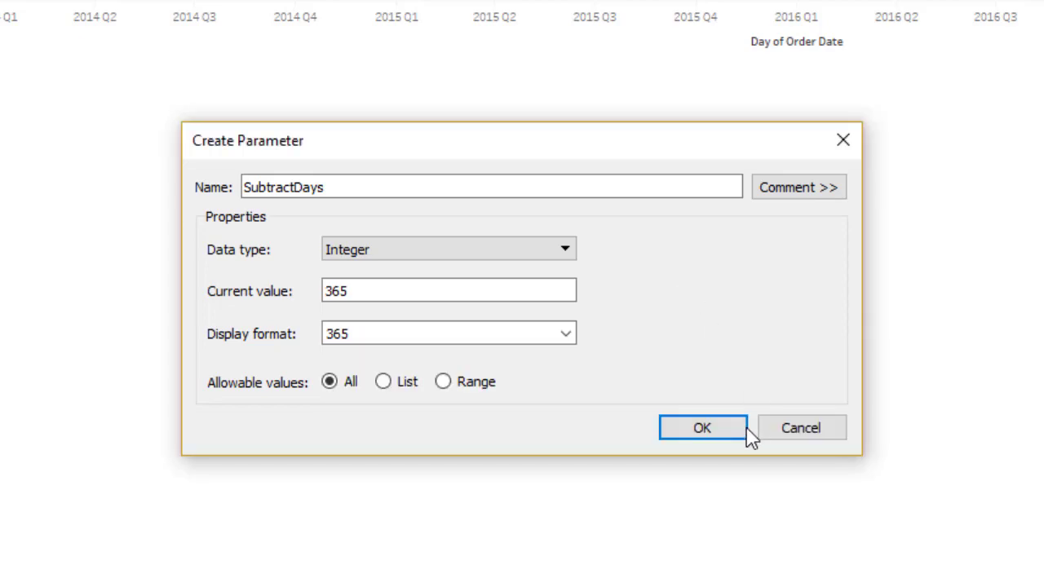
click(708, 434)
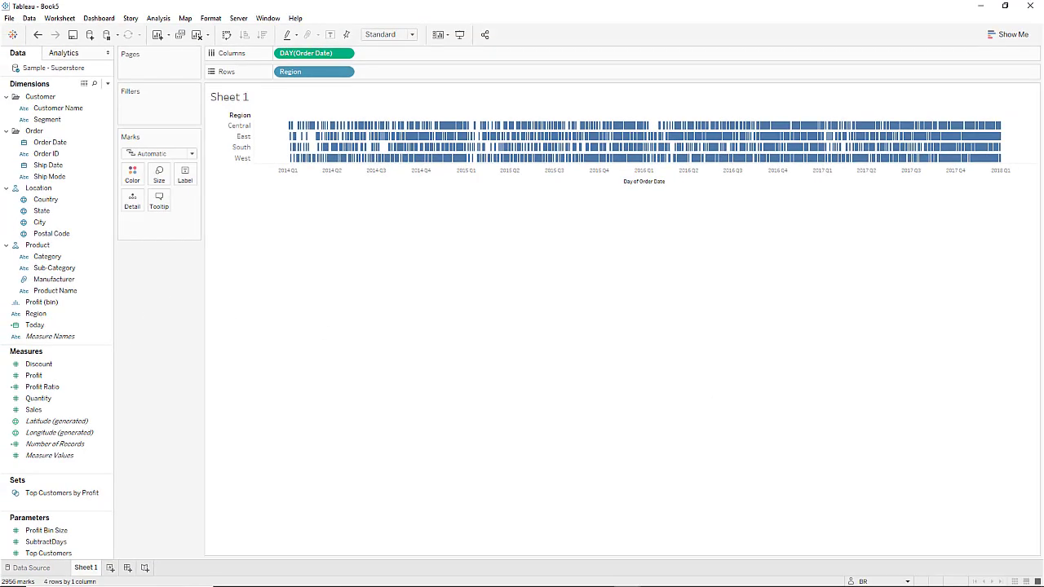
click(70, 543)
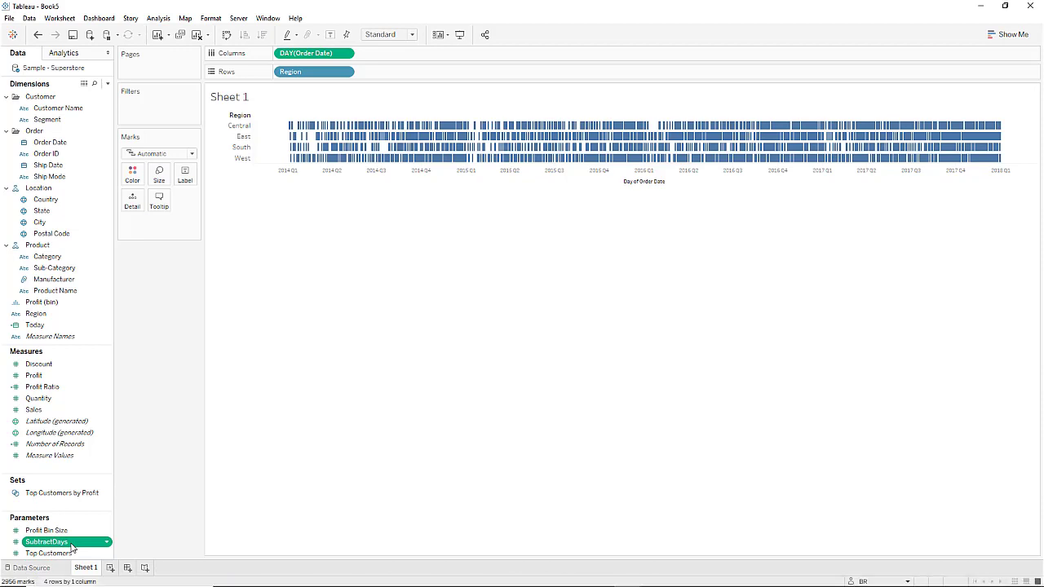
Show the SubtractDays parameter control and change Today's formula to TODAY() - [SubtractDays].
right_click(72, 545)
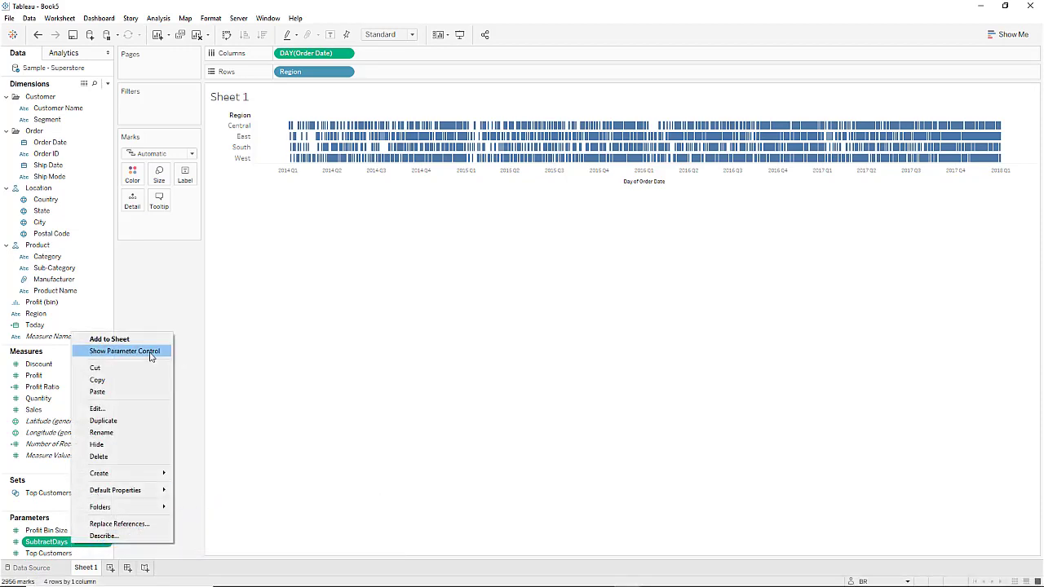
click(150, 357)
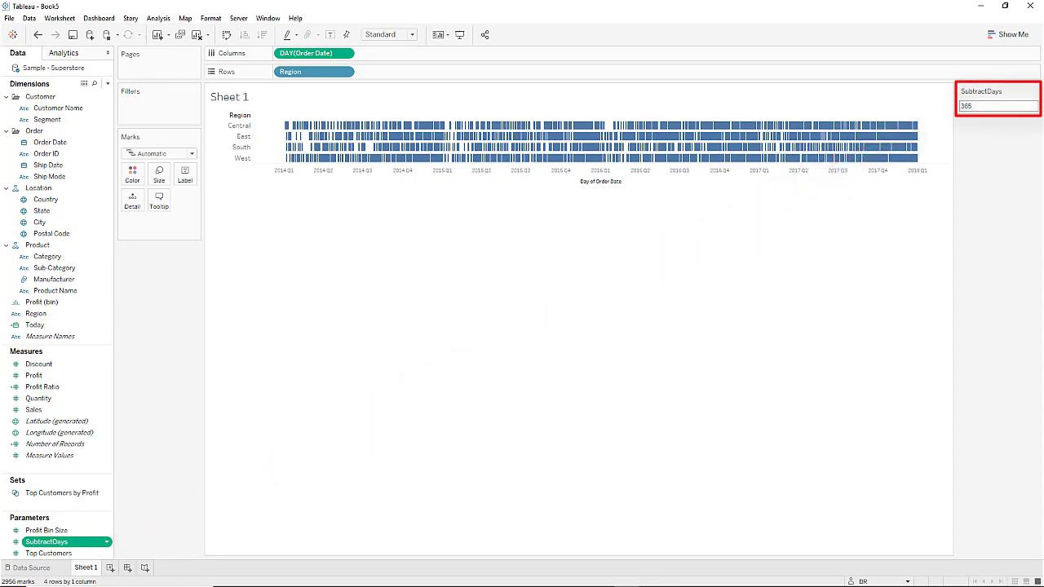
right_click(57, 329)
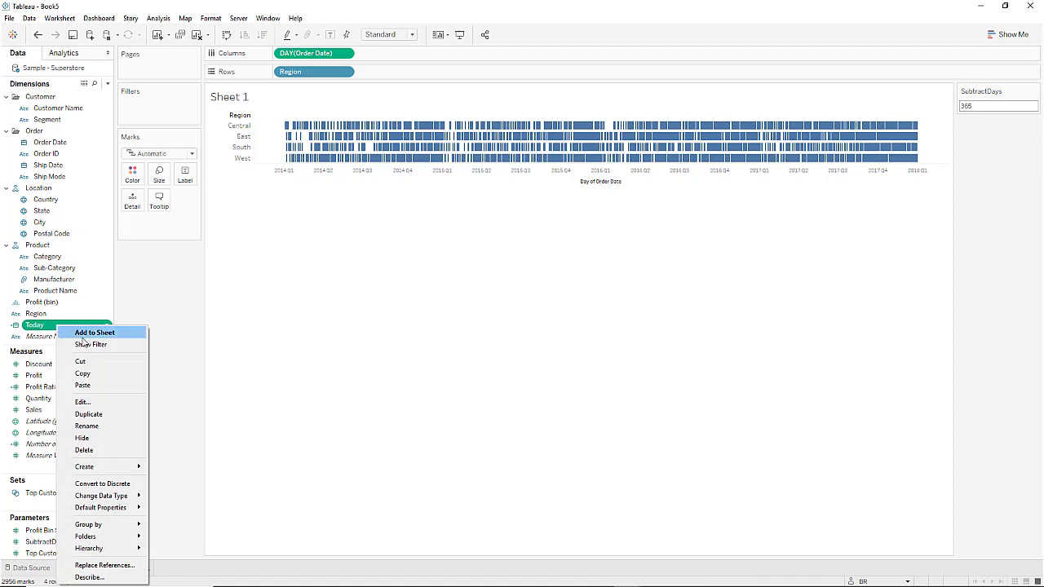
click(88, 402)
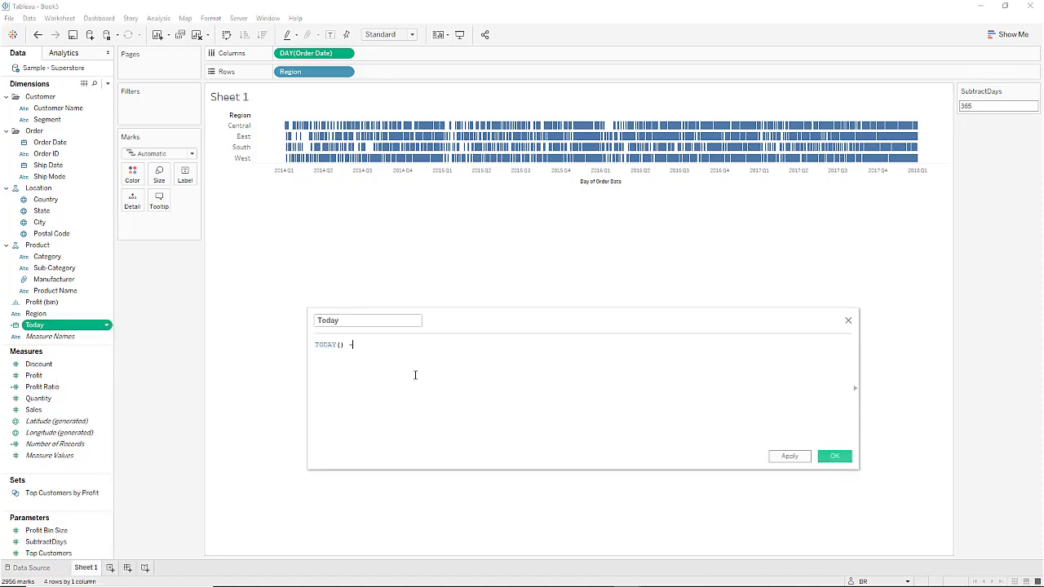
text(- su)
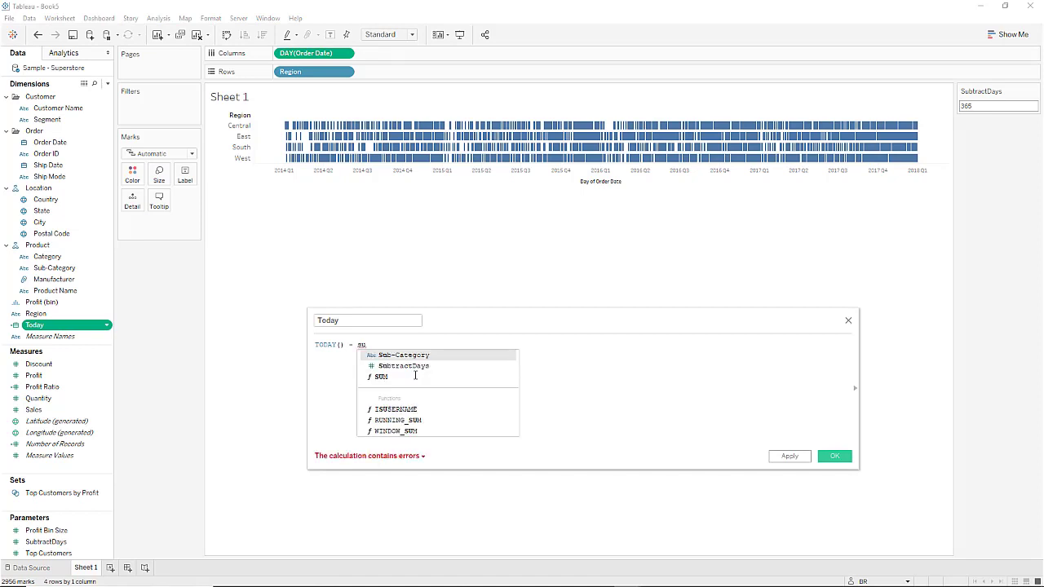
key(Down)
key(Return)
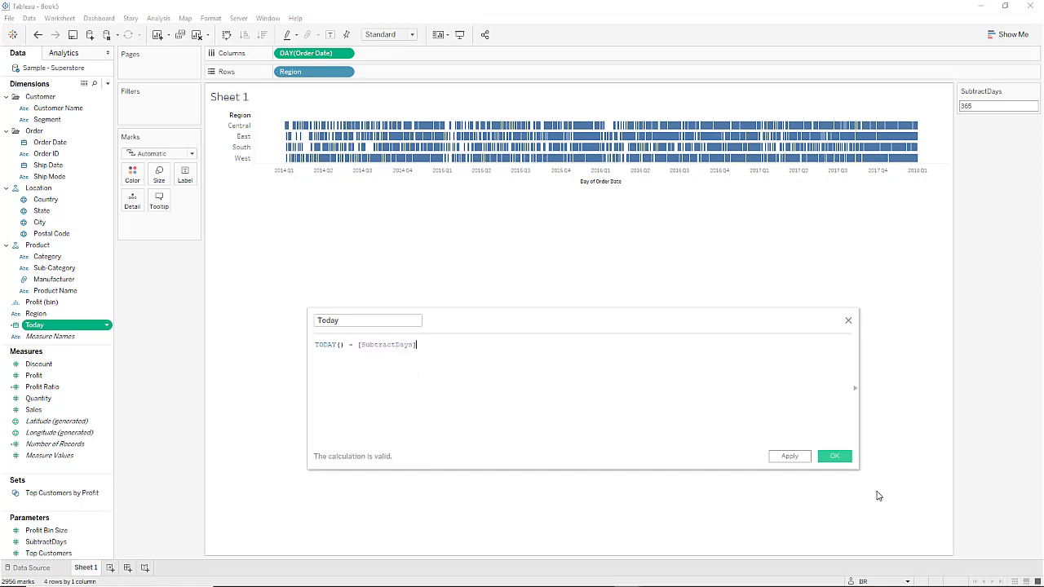
click(833, 455)
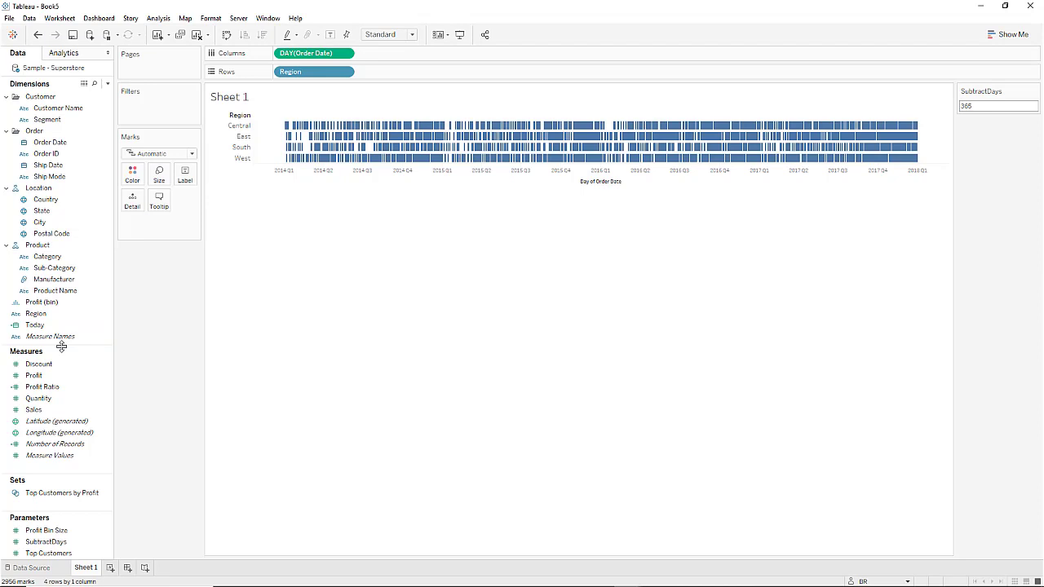
right_click(411, 183)
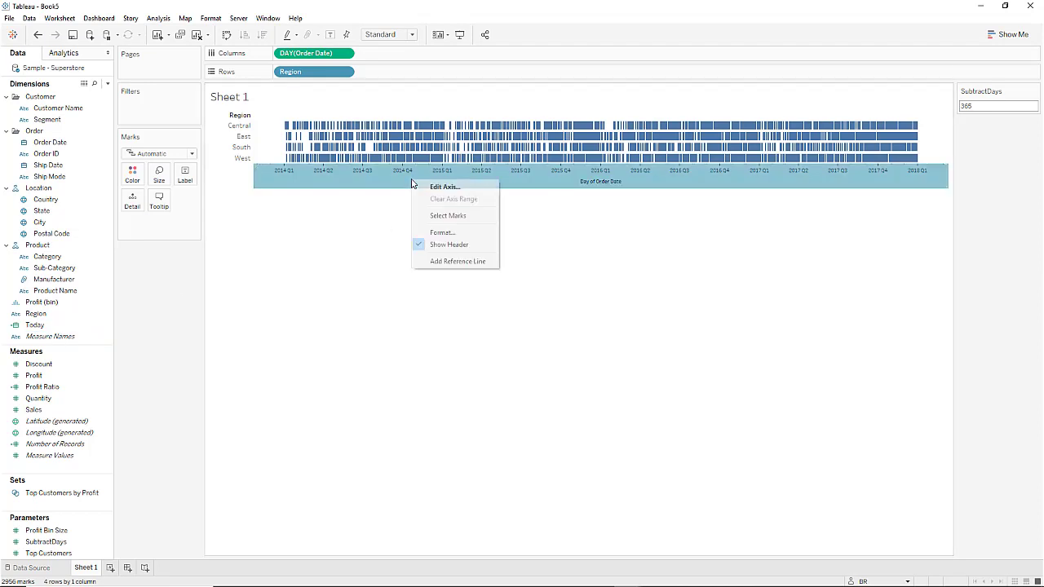
click(457, 262)
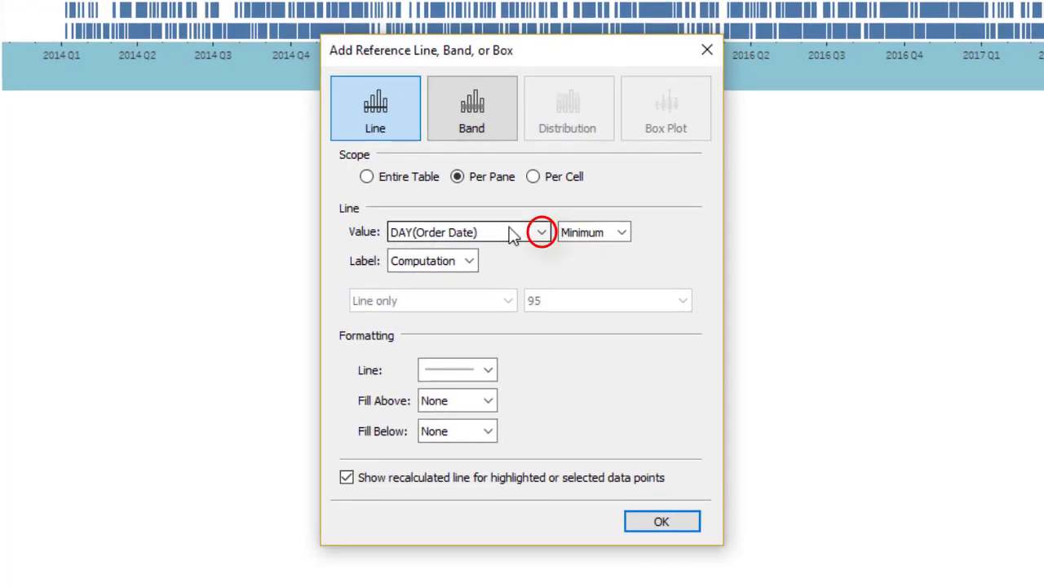
click(540, 233)
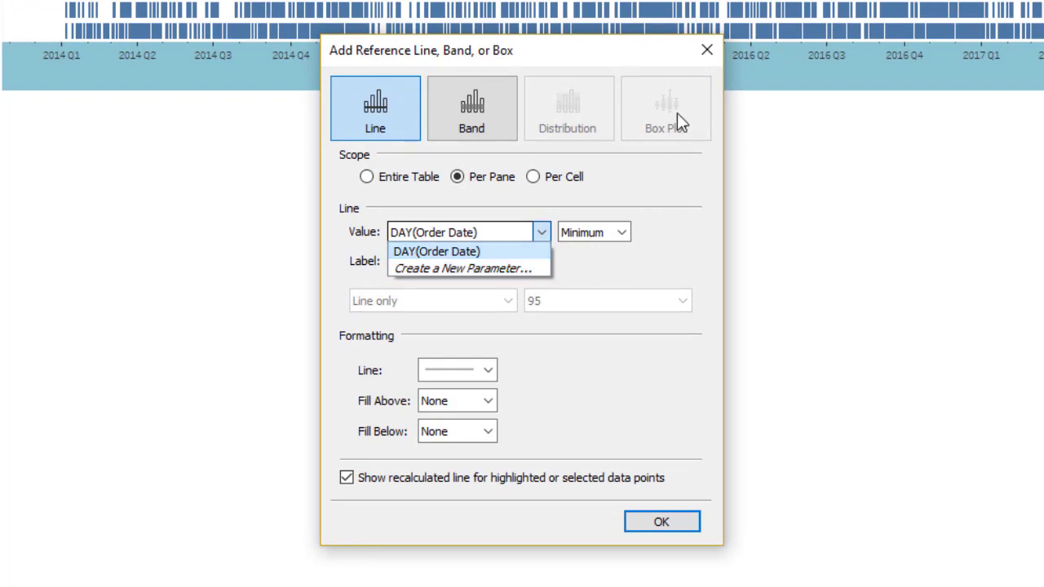
click(708, 54)
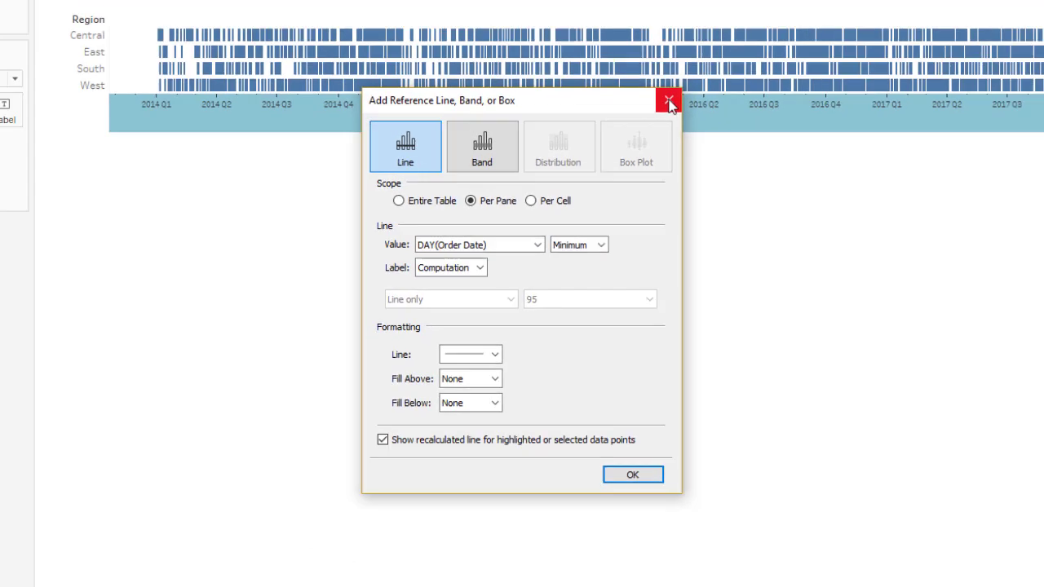
click(707, 50)
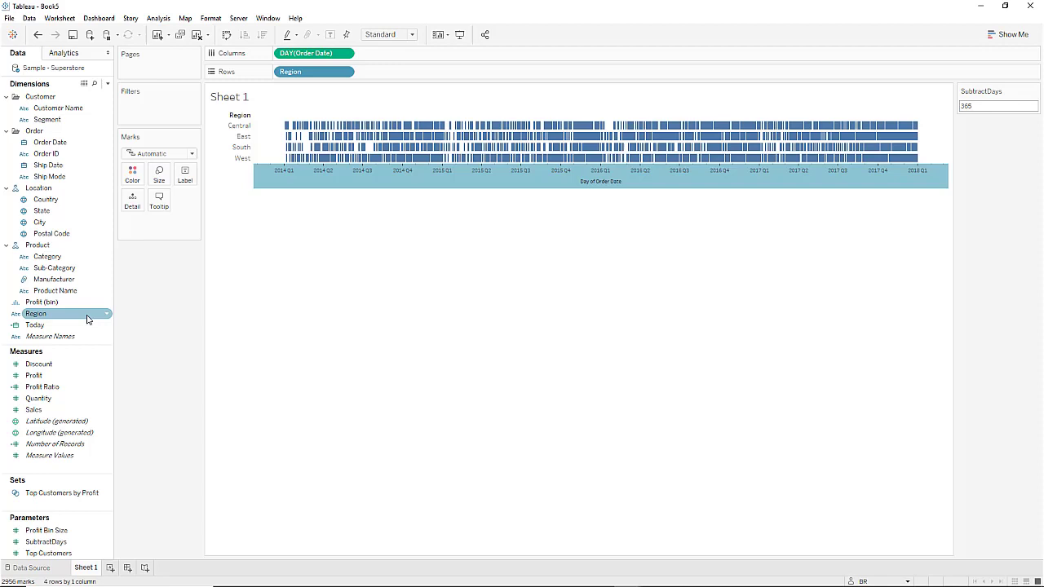
Add Today to Detail and add a reference line on the date axis at YEAR(Today).
drag(88, 323, 132, 204)
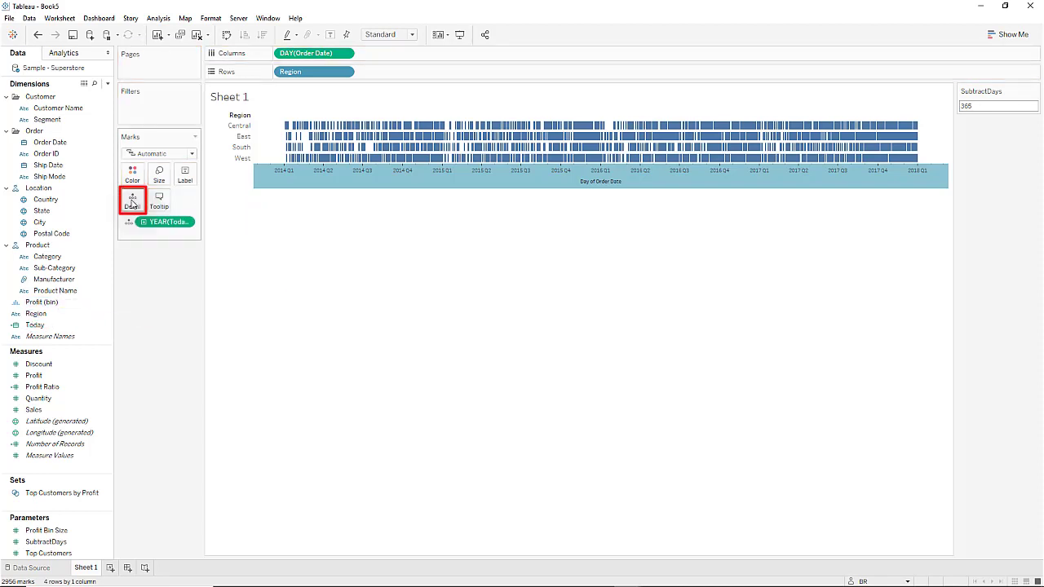
right_click(465, 179)
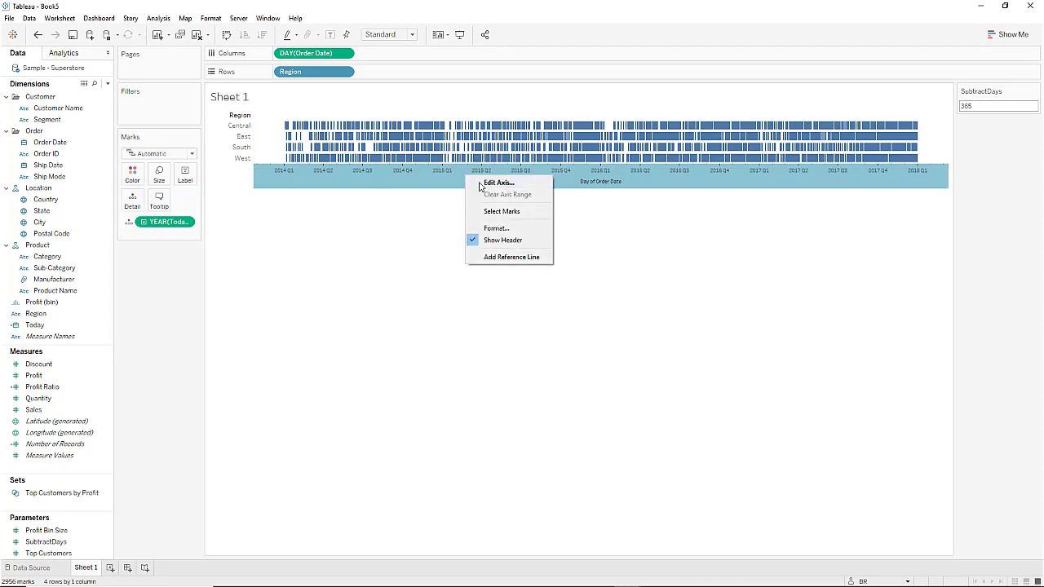
click(530, 259)
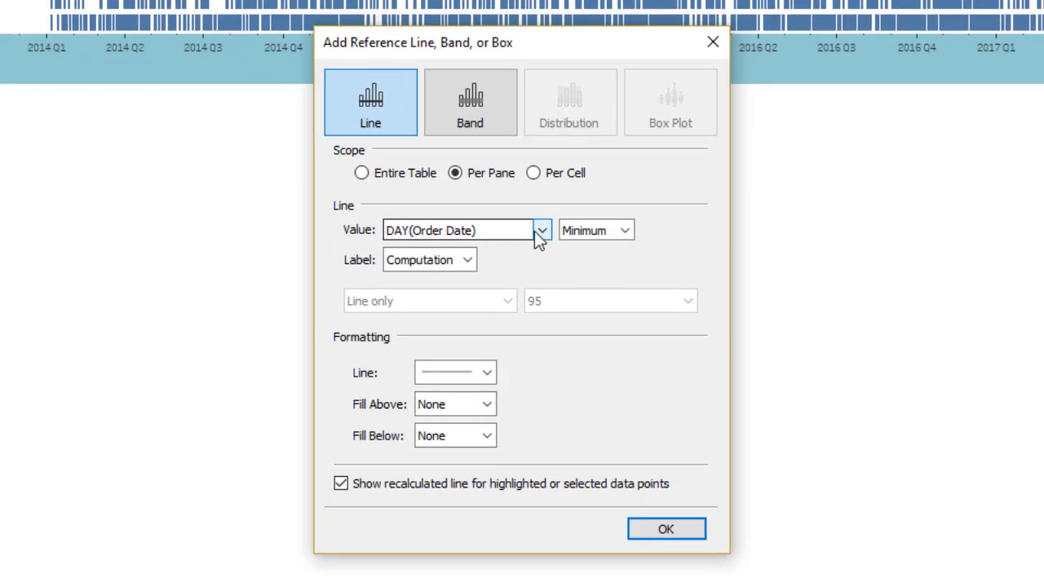
click(529, 263)
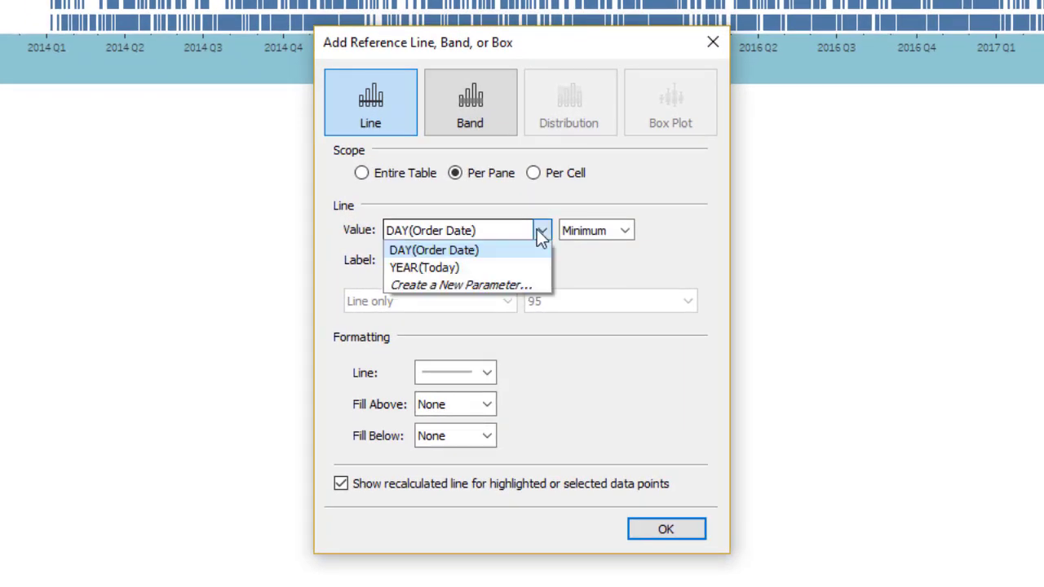
click(463, 267)
Give the reference line a custom label 'Today' and a thicker red line style.
click(467, 260)
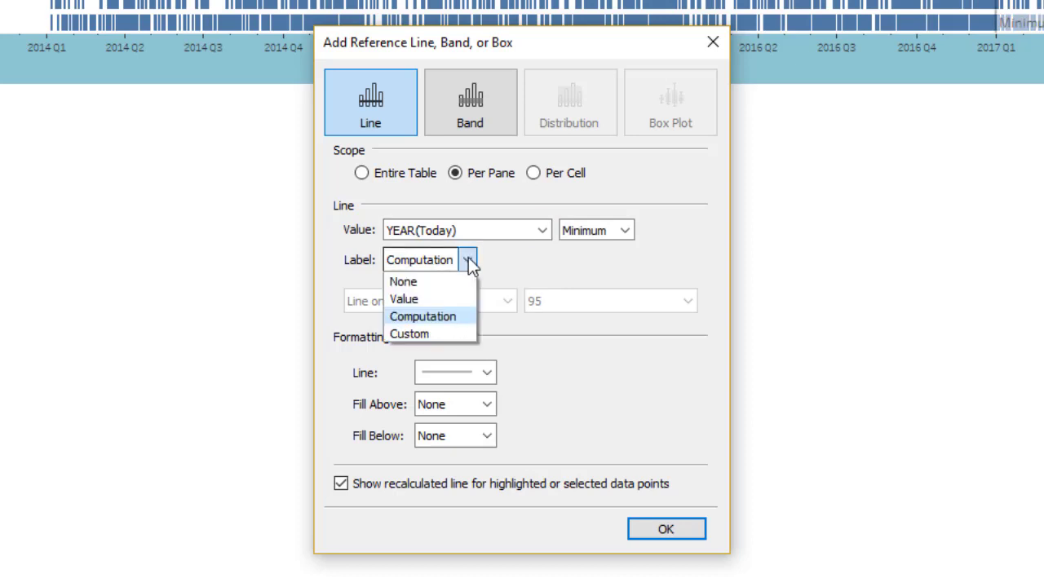
click(439, 332)
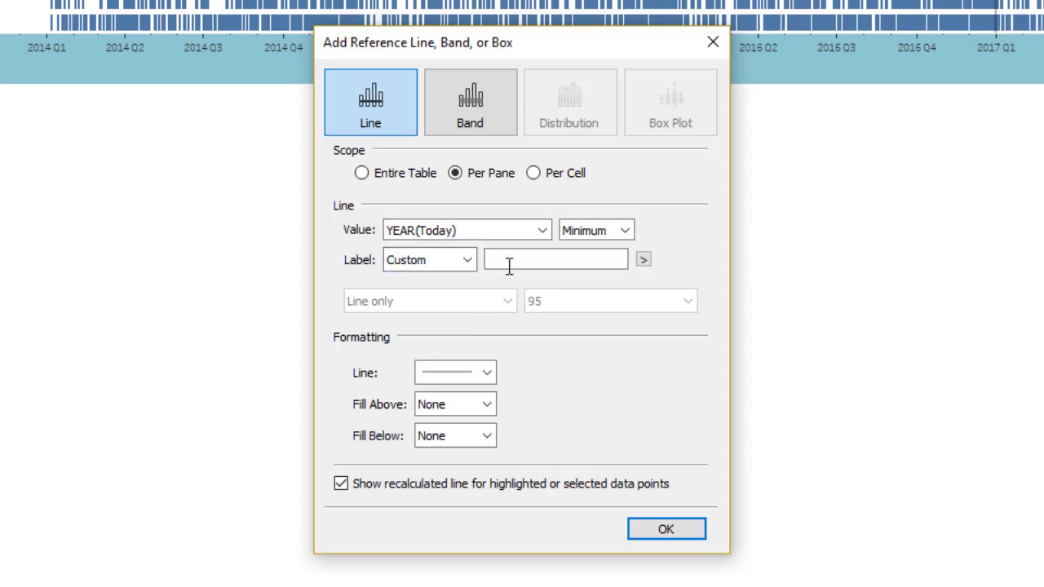
text(Today)
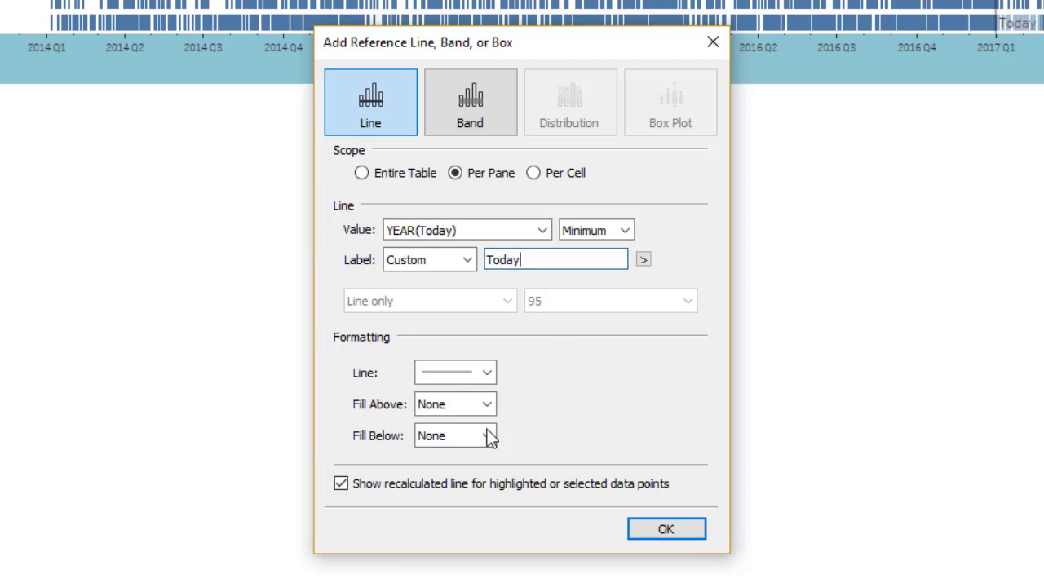
click(489, 377)
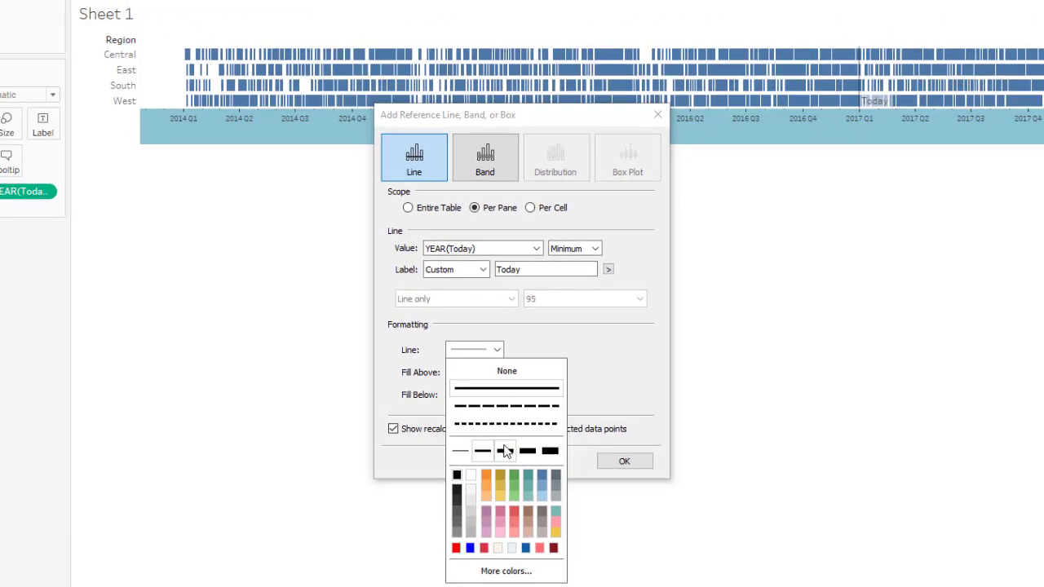
click(501, 485)
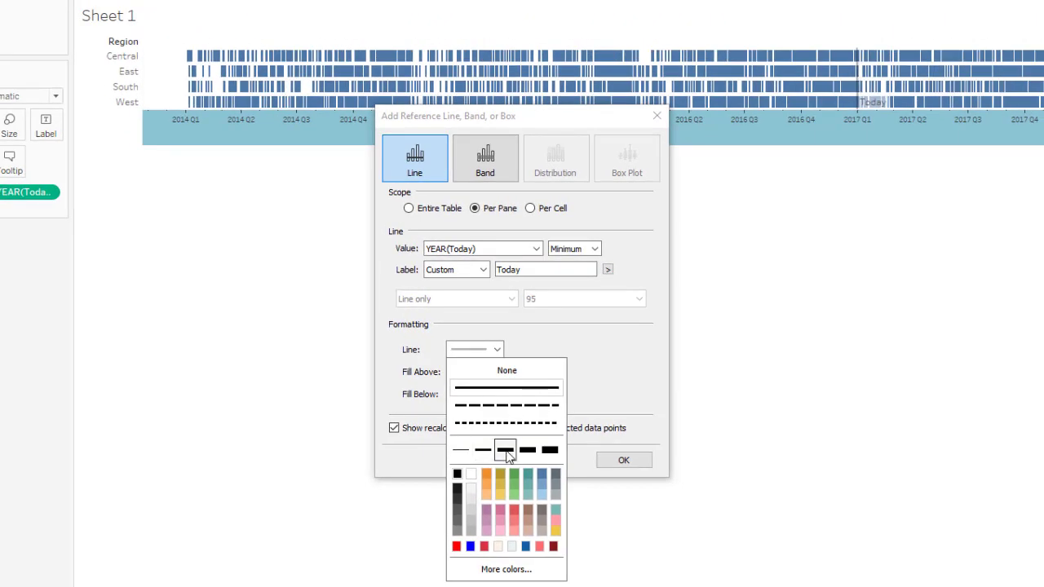
click(457, 547)
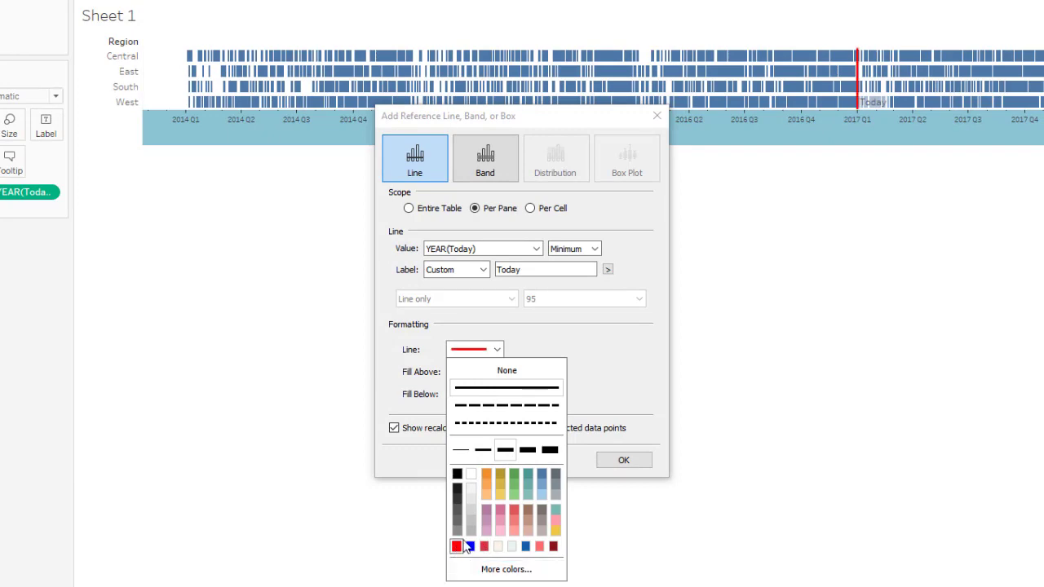
click(624, 461)
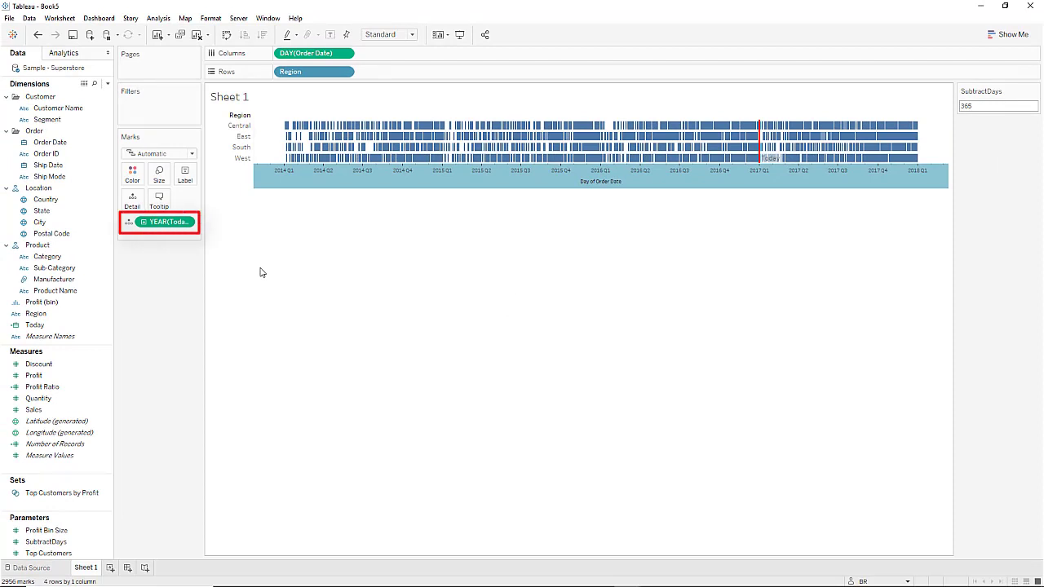
Switch the YEAR(Today) pill to Exact Date and drag the Region rows much taller.
right_click(163, 222)
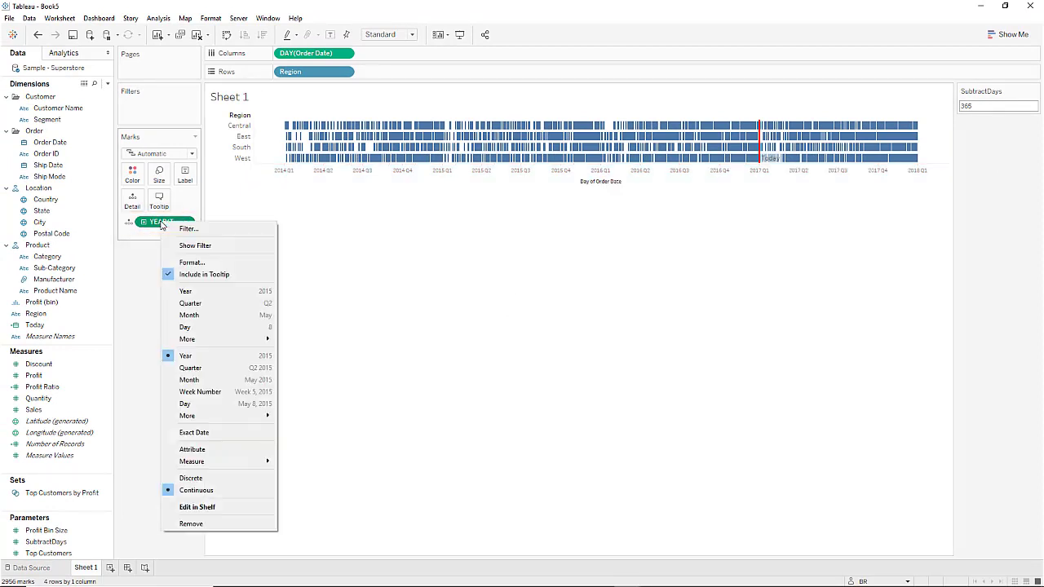
click(216, 439)
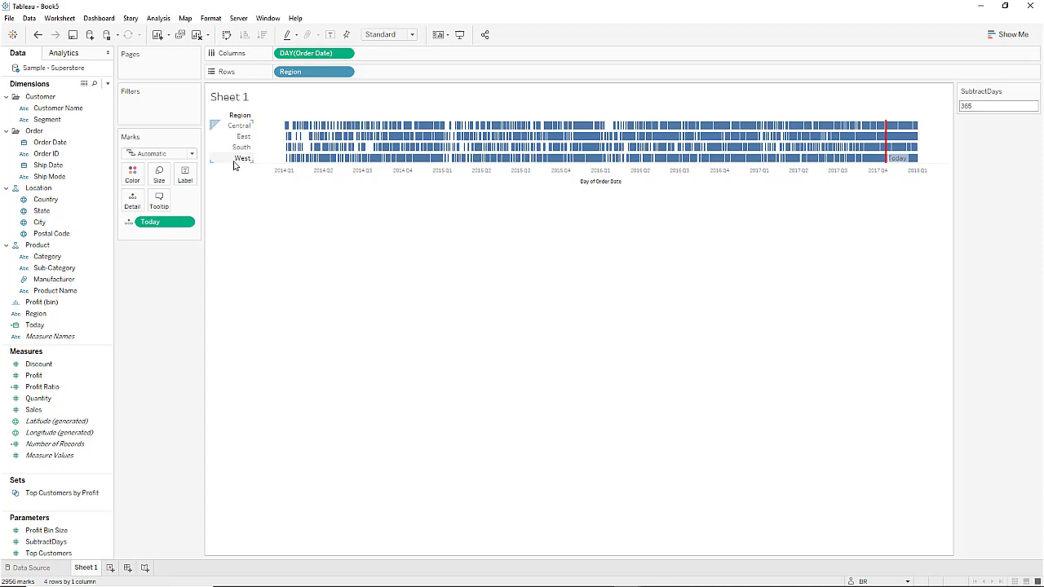
drag(232, 167, 226, 214)
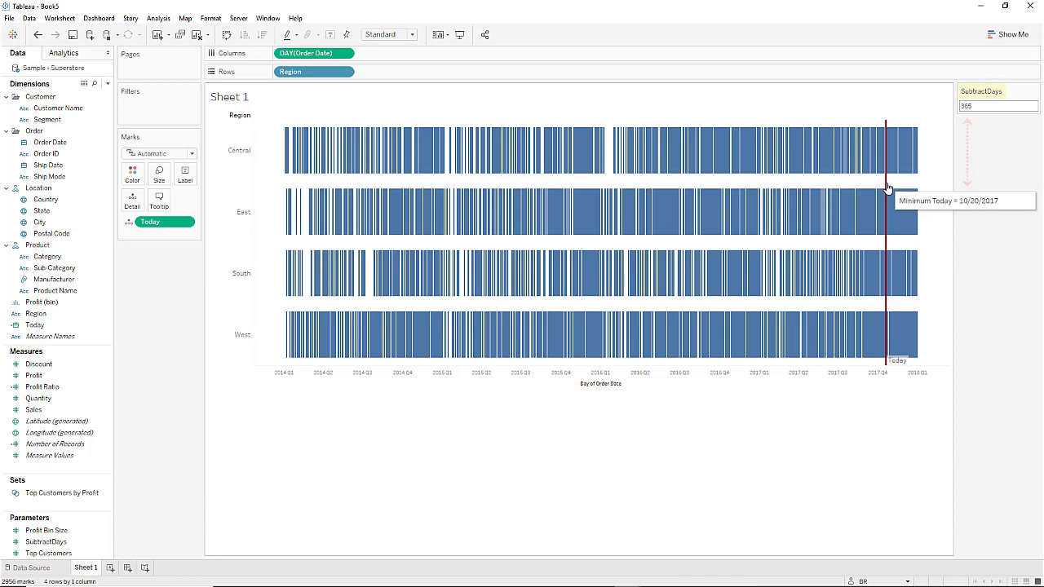
Change the SubtractDays parameter control from 365 to 730.
double_click(988, 106)
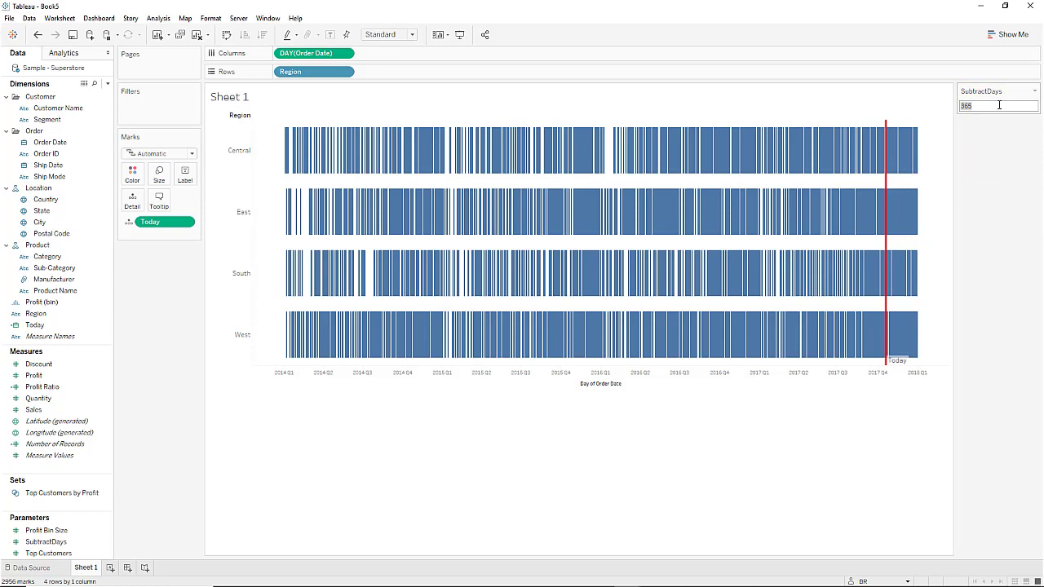
text(730)
key(Return)
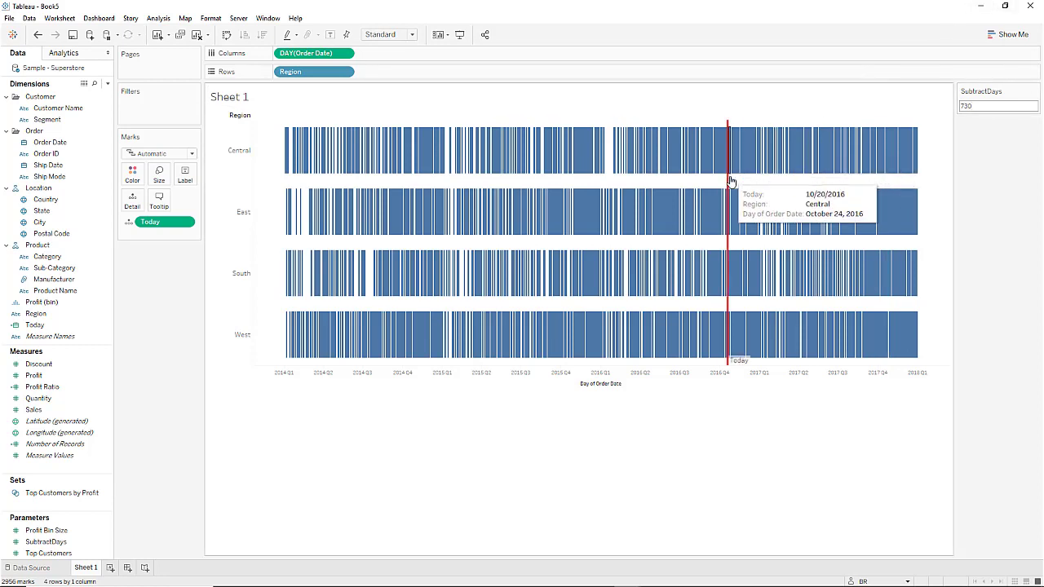